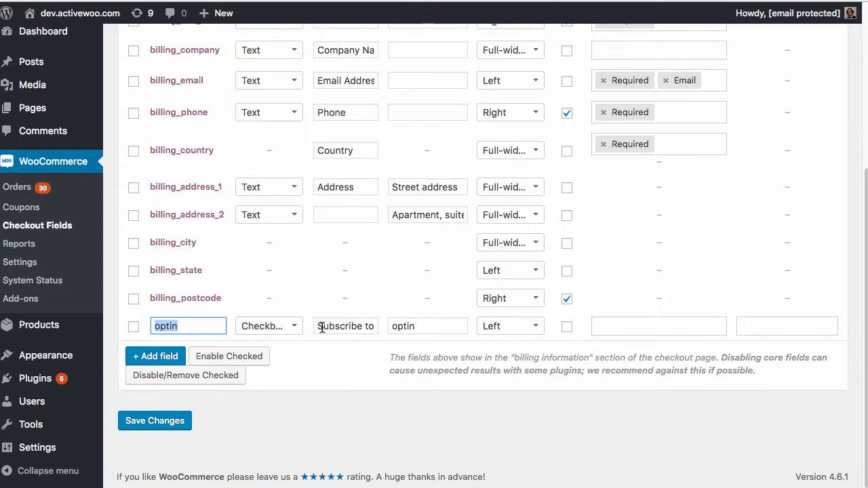
Remove the existing optin checkbox field from the billing checkout fields and save the changes
{"action": "left_click_drag", "start_coordinate": [318, 326], "coordinate": [416, 326]}
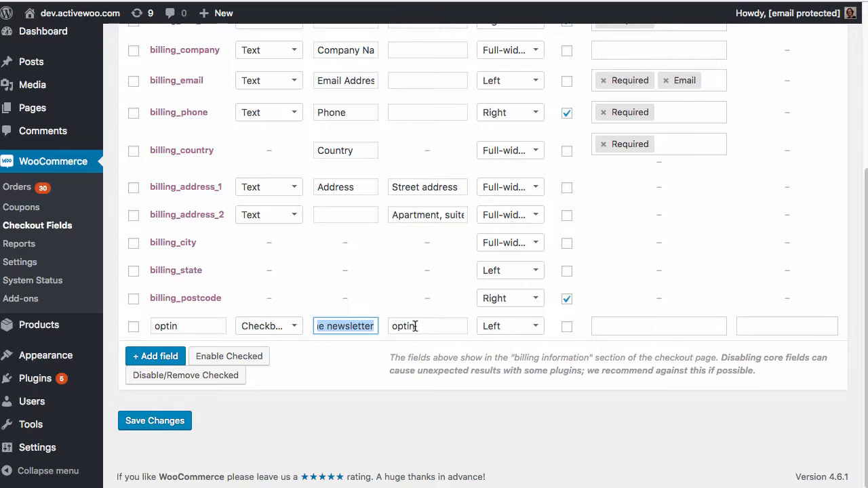
{"action": "scroll", "coordinate": [415, 326], "scroll_direction": "up", "scroll_amount": 1}
{"action": "scroll", "coordinate": [415, 326], "scroll_direction": "down", "scroll_amount": 1}
{"action": "left_click", "coordinate": [136, 330]}
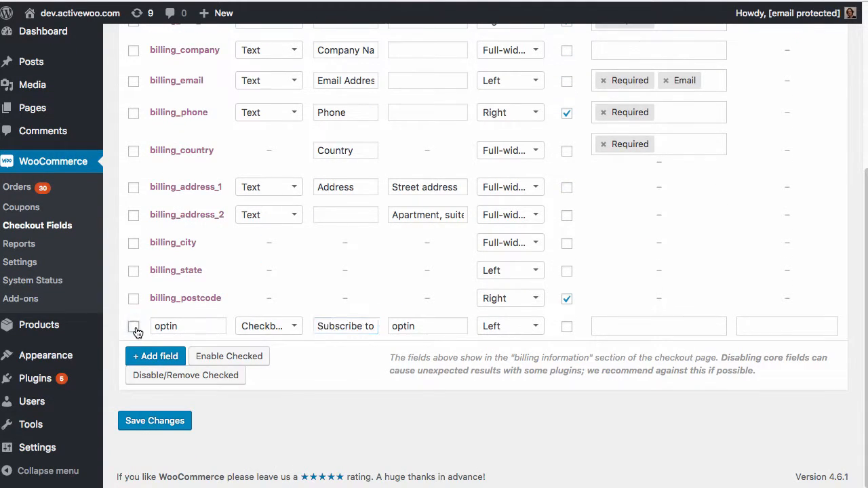
{"action": "left_click", "coordinate": [182, 376]}
{"action": "left_click", "coordinate": [158, 421]}
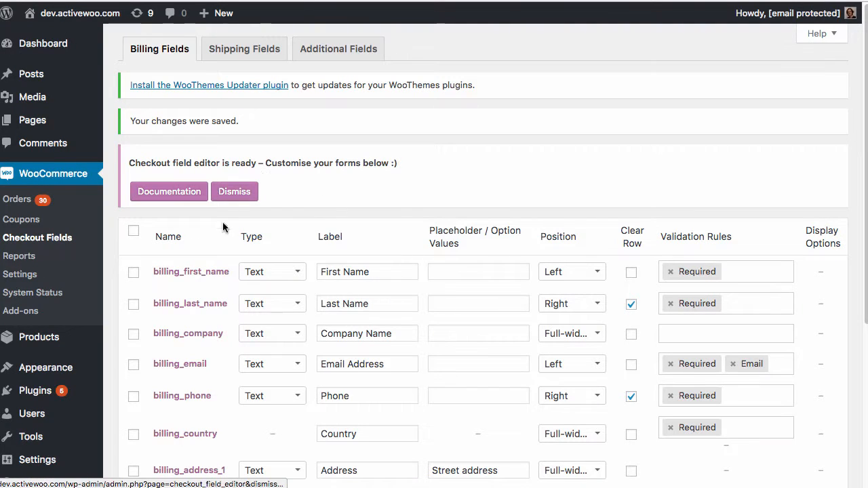
{"action": "scroll", "coordinate": [258, 179], "scroll_direction": "up", "scroll_amount": 4}
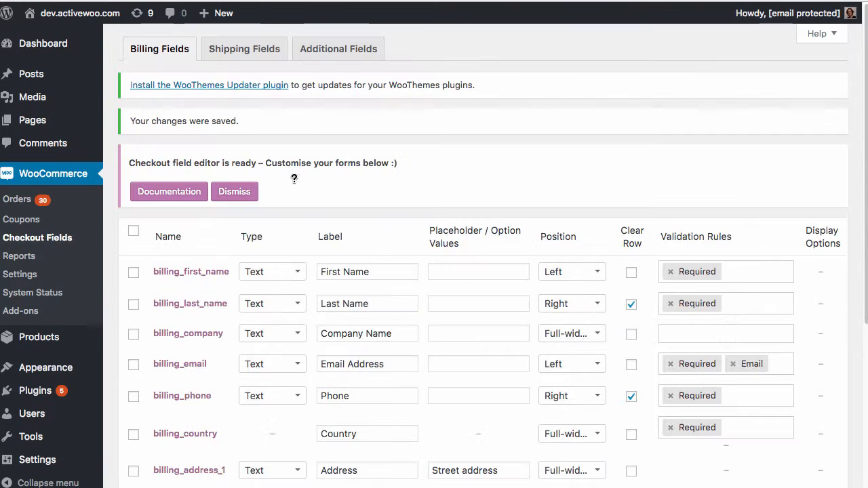
Add a billing field named optin of type Checkbox with the label "Subscribe to our awesome newsletter"
{"action": "scroll", "coordinate": [353, 239], "scroll_direction": "down", "scroll_amount": 5}
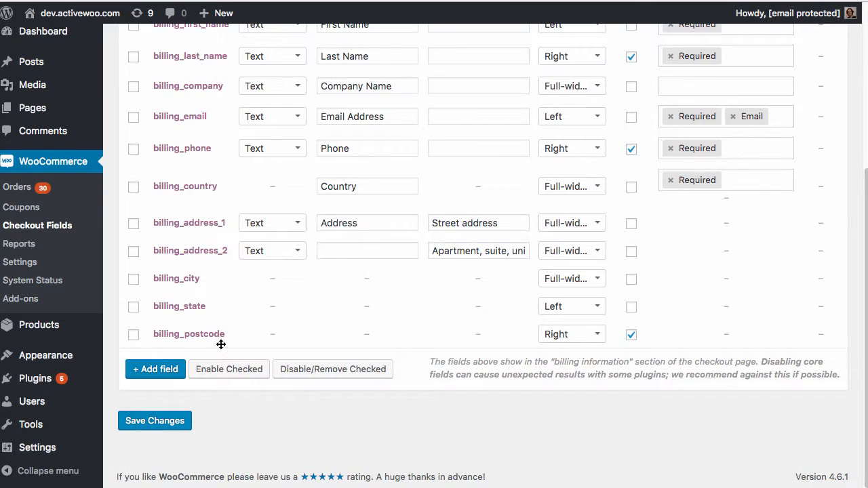
{"action": "left_click", "coordinate": [158, 370]}
{"action": "left_click", "coordinate": [189, 361]}
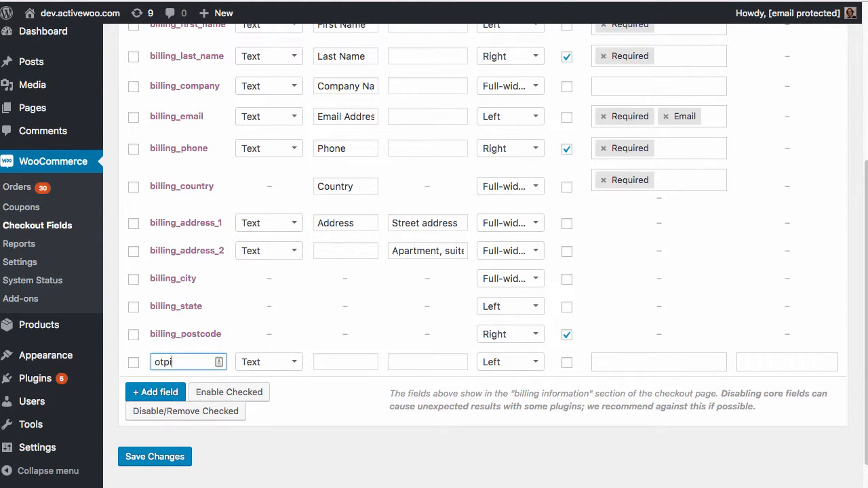
{"action": "type", "text": "optin"}
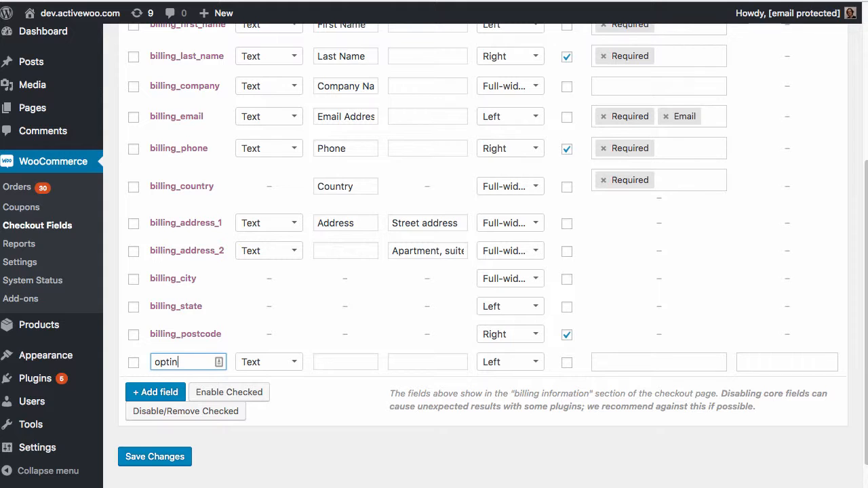
{"action": "left_click", "coordinate": [256, 364]}
{"action": "left_click", "coordinate": [256, 345]}
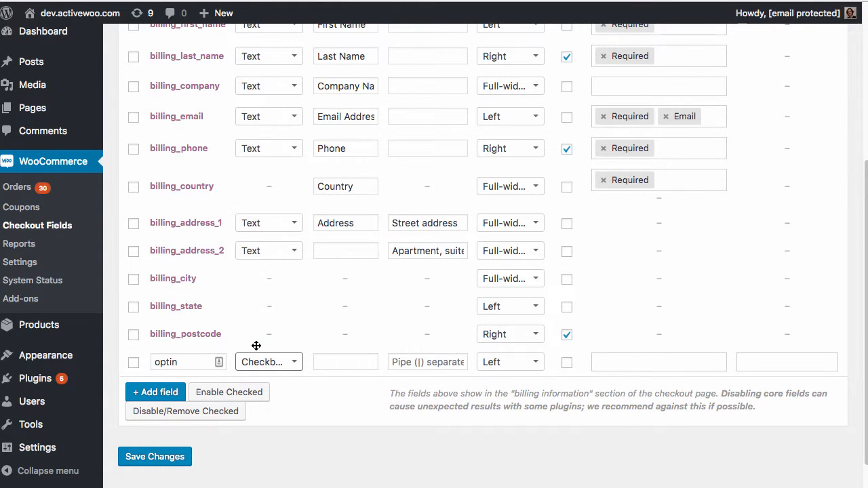
{"action": "left_click", "coordinate": [331, 361]}
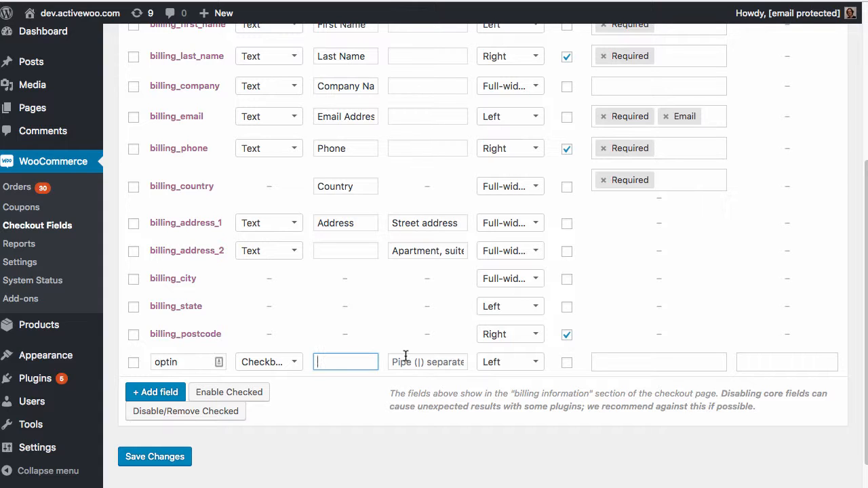
{"action": "type", "text": "Subs"}
{"action": "key", "text": "Down"}
{"action": "key", "text": "Return"}
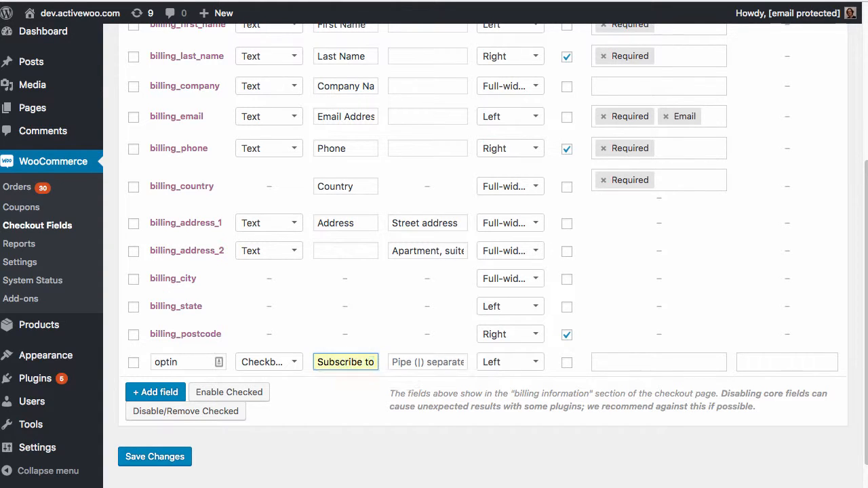
Set the new field's option value to optin, then enable the field and save the checkout fields
{"action": "left_click", "coordinate": [421, 364]}
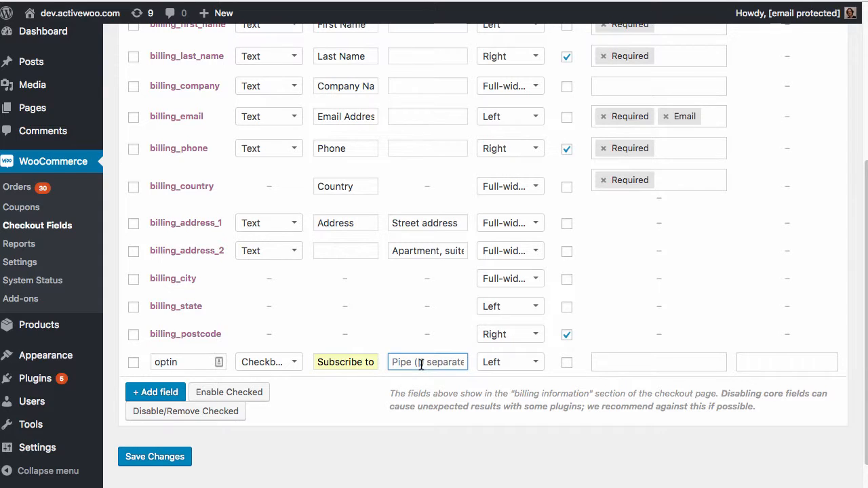
{"action": "type", "text": "optin"}
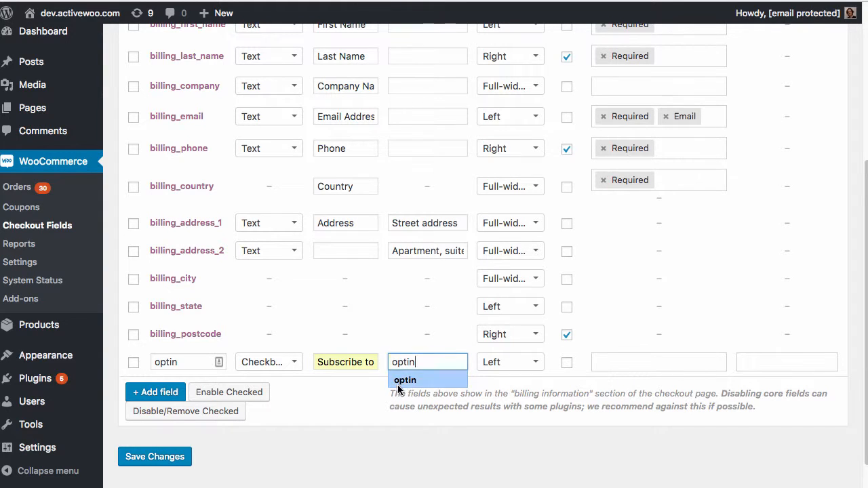
{"action": "left_click", "coordinate": [400, 381]}
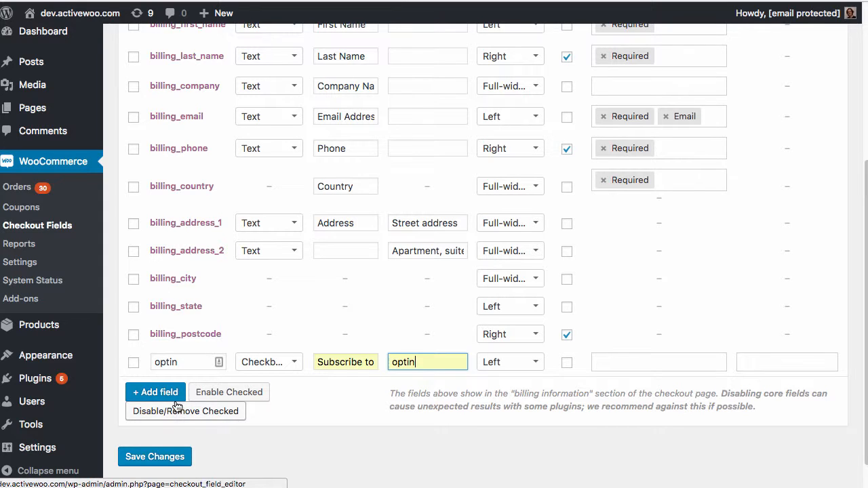
{"action": "left_click", "coordinate": [134, 365]}
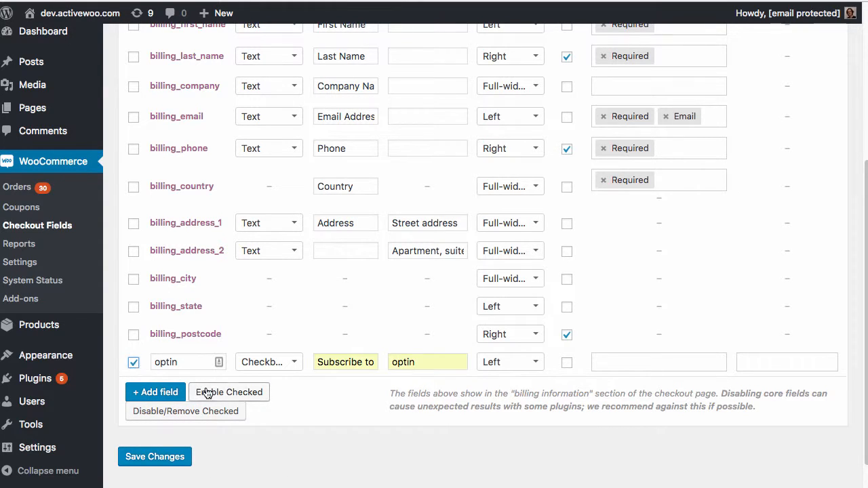
{"action": "left_click", "coordinate": [156, 455]}
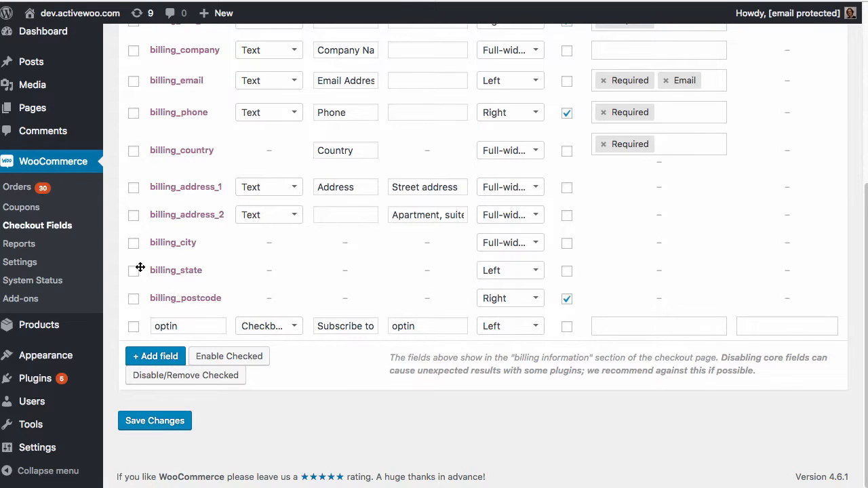
Save the WooCommerce Integration settings with "Have ActiveWoo sync custom Checkout Field" enabled
{"action": "left_click", "coordinate": [17, 261]}
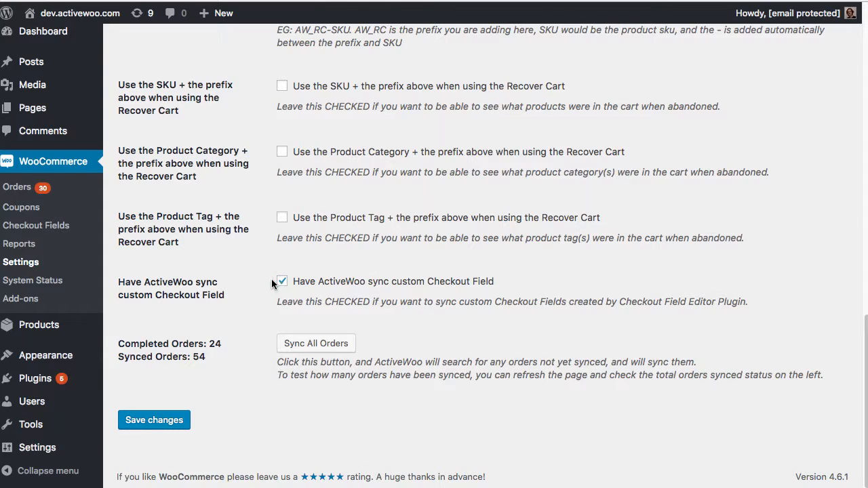
{"action": "left_click", "coordinate": [155, 421]}
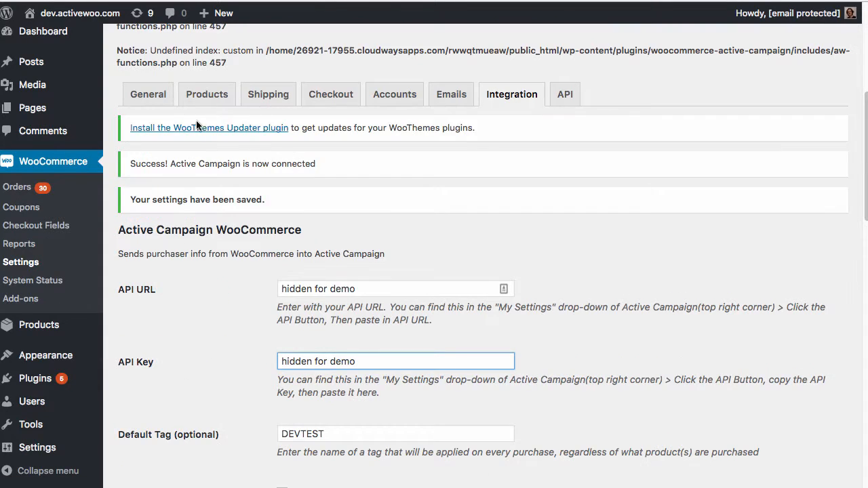
{"action": "left_click_drag", "start_coordinate": [130, 163], "coordinate": [211, 163]}
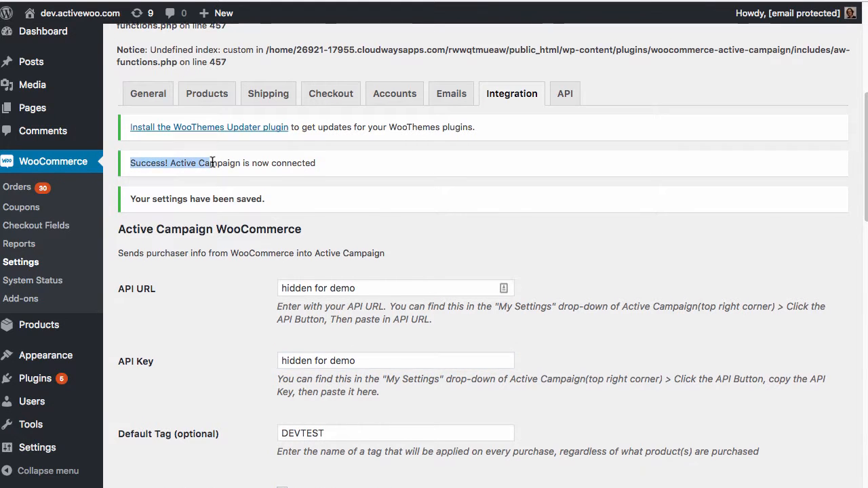
{"action": "scroll", "coordinate": [210, 163], "scroll_direction": "down", "scroll_amount": 1}
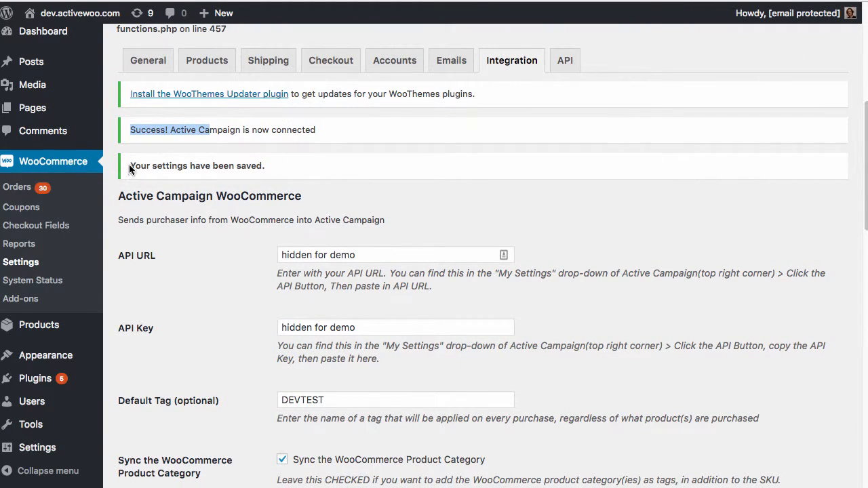
{"action": "left_click_drag", "start_coordinate": [129, 166], "coordinate": [281, 166]}
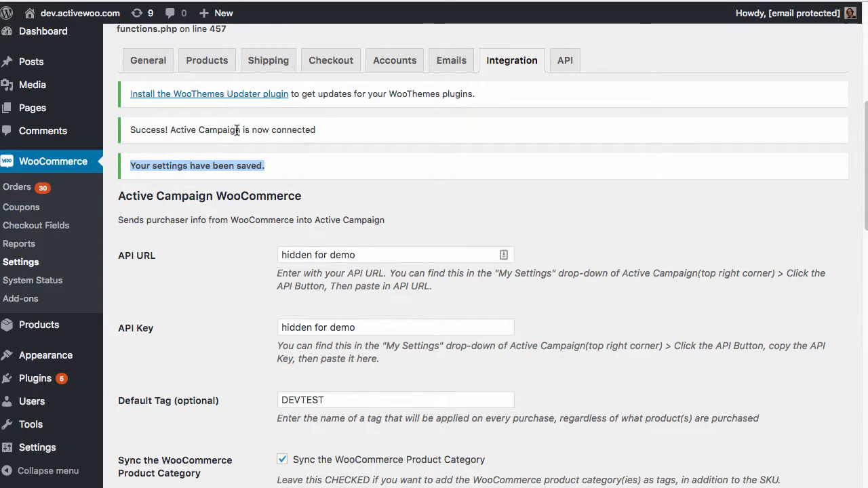
{"action": "scroll", "coordinate": [237, 130], "scroll_direction": "down", "scroll_amount": 1}
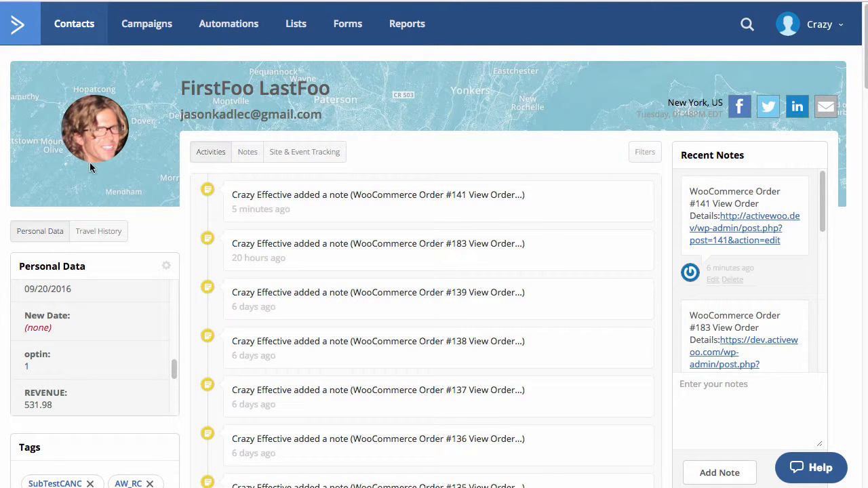
Switch to ActiveCampaign and examine the optin field in the contact's personal data and in the managed custom fields
{"action": "scroll", "coordinate": [66, 317], "scroll_direction": "down", "scroll_amount": 1}
{"action": "scroll", "coordinate": [66, 317], "scroll_direction": "down", "scroll_amount": 2}
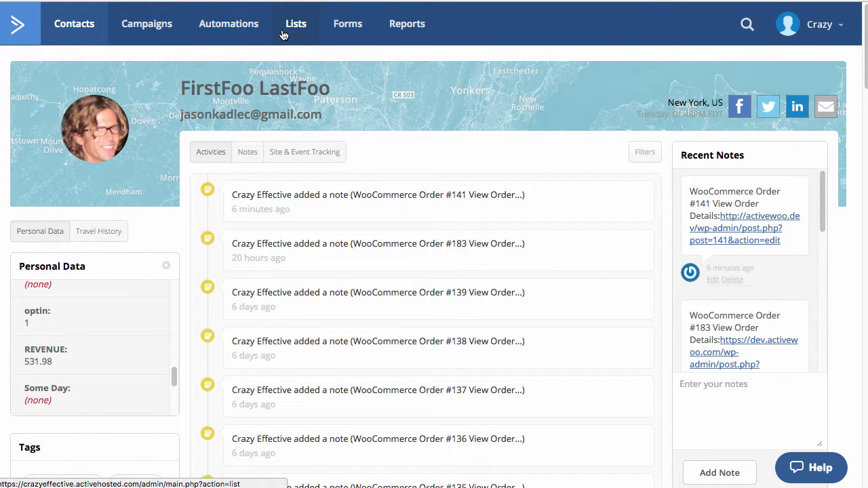
{"action": "left_click", "coordinate": [283, 35]}
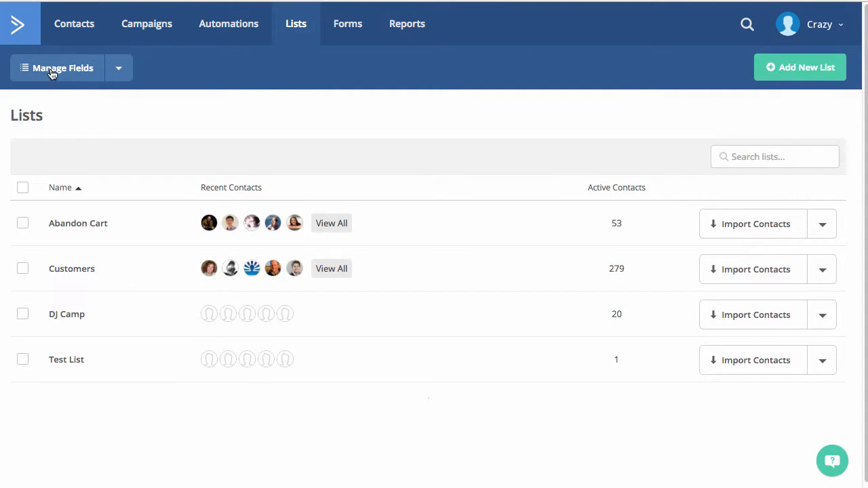
{"action": "left_click", "coordinate": [60, 70]}
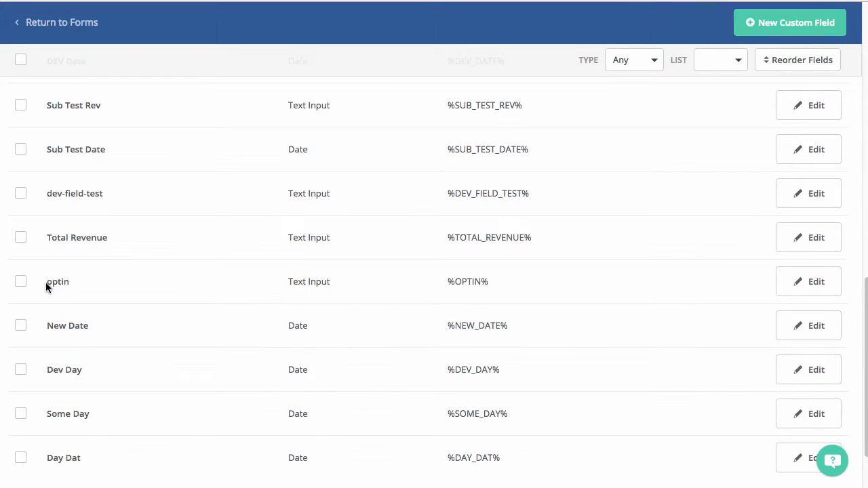
{"action": "left_click_drag", "start_coordinate": [46, 285], "coordinate": [66, 283]}
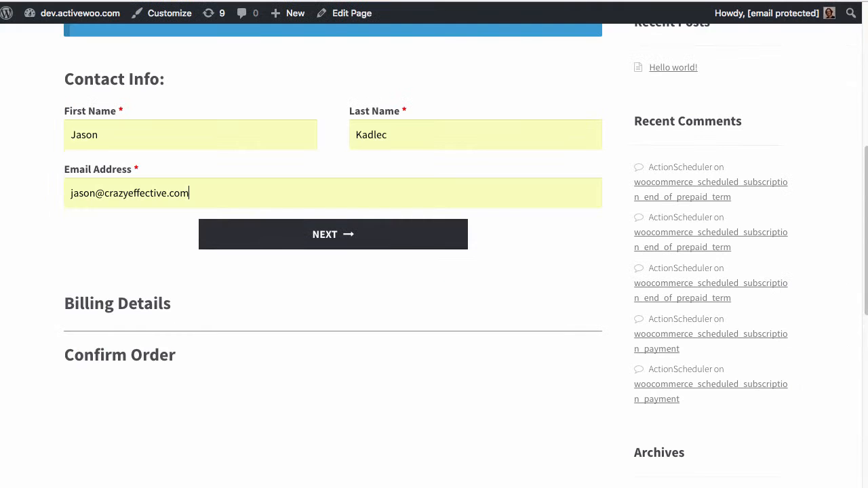
Switch to the store checkout, continue past the contact info and place the order with the newsletter subscription ticked
{"action": "scroll", "coordinate": [266, 131], "scroll_direction": "up", "scroll_amount": 1}
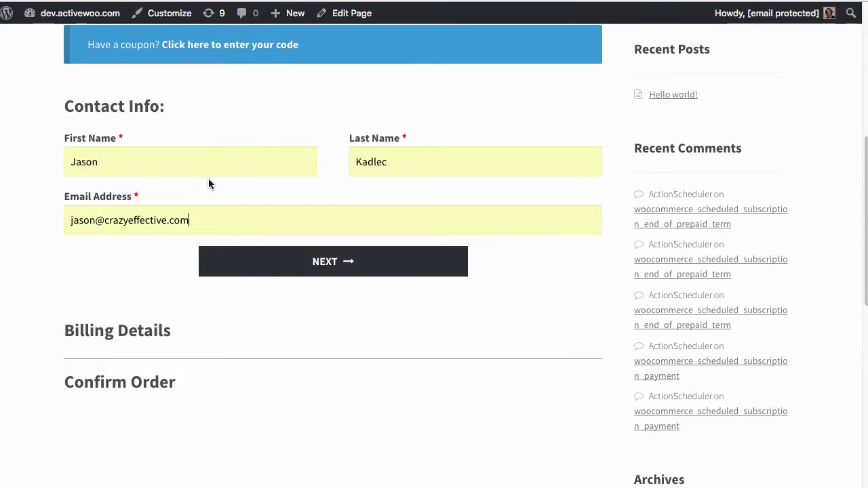
{"action": "scroll", "coordinate": [147, 273], "scroll_direction": "down", "scroll_amount": 1}
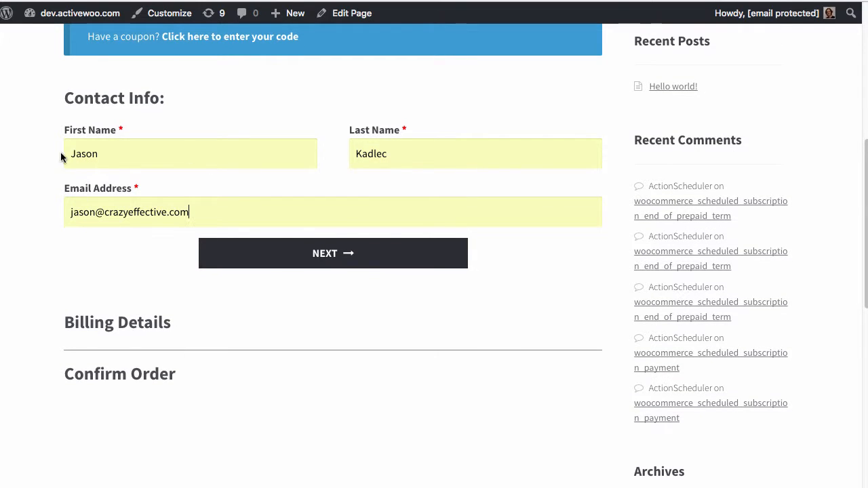
{"action": "left_click", "coordinate": [371, 260]}
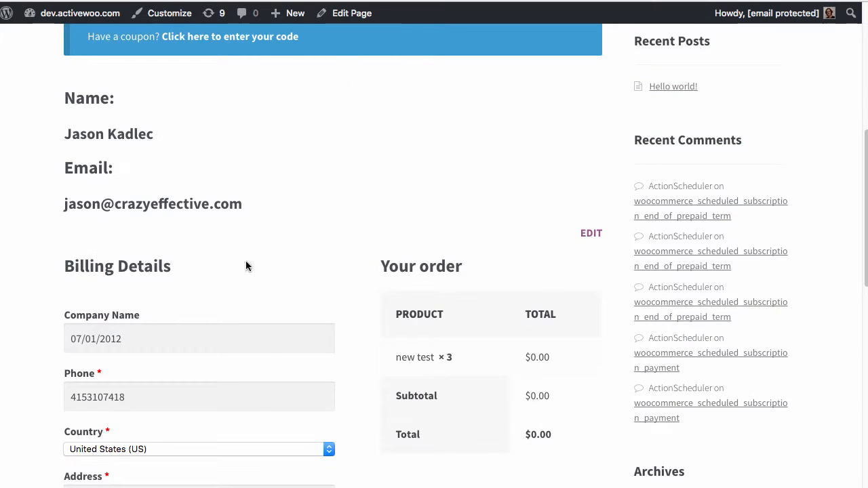
{"action": "scroll", "coordinate": [268, 318], "scroll_direction": "down", "scroll_amount": 5}
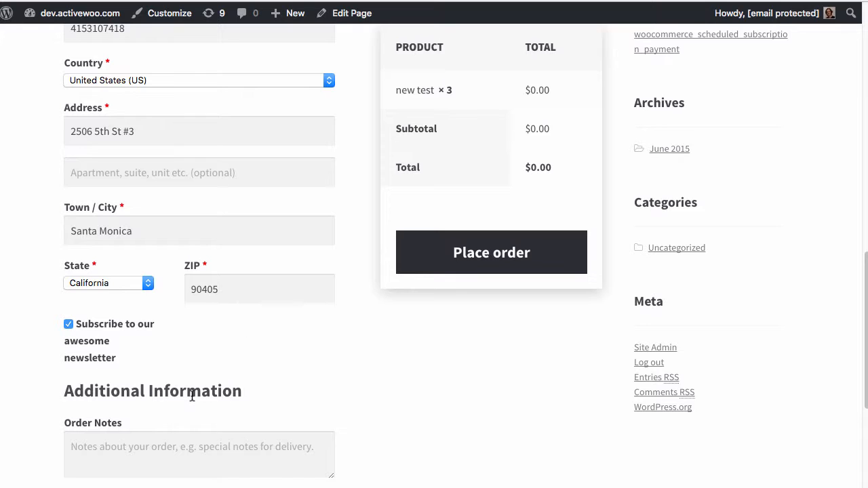
{"action": "left_click", "coordinate": [475, 244]}
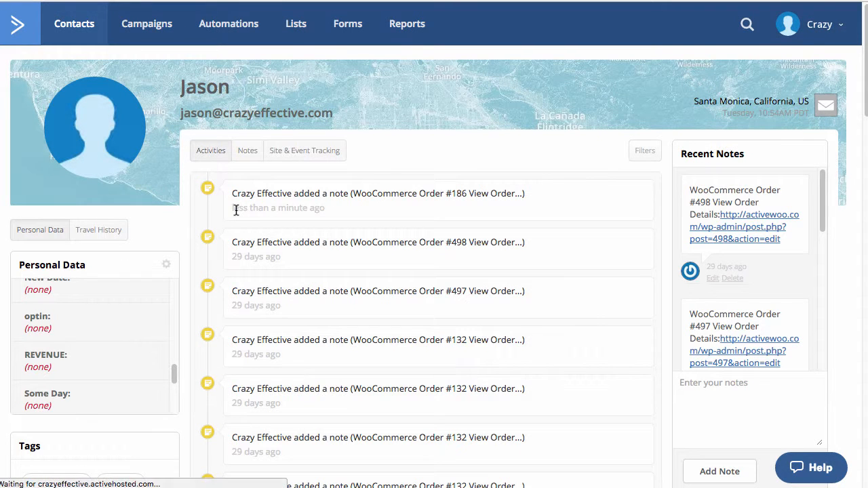
Switch to ActiveCampaign, reload the customer's contact record and check the optin field in the personal data
{"action": "key", "text": "super+r"}
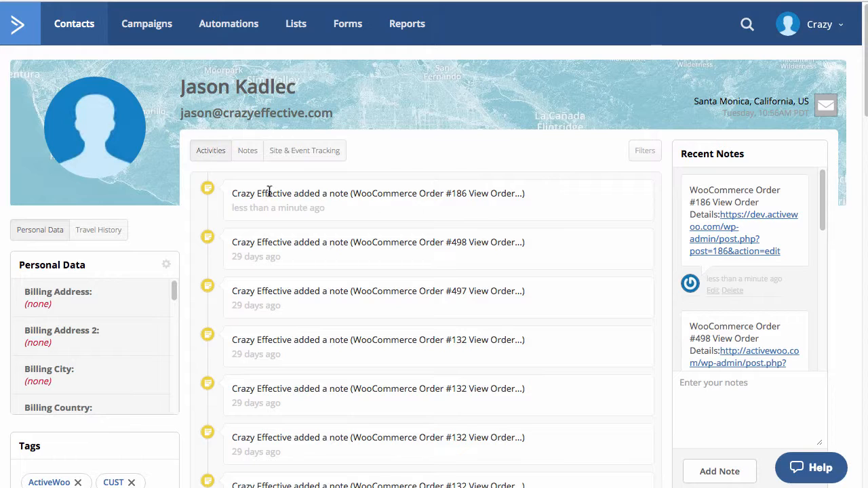
{"action": "scroll", "coordinate": [113, 311], "scroll_direction": "down", "scroll_amount": 10}
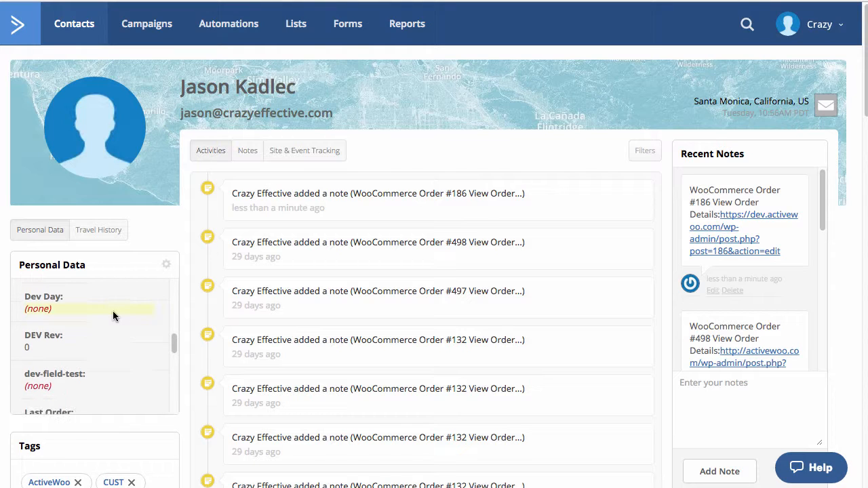
{"action": "scroll", "coordinate": [112, 313], "scroll_direction": "down", "scroll_amount": 3}
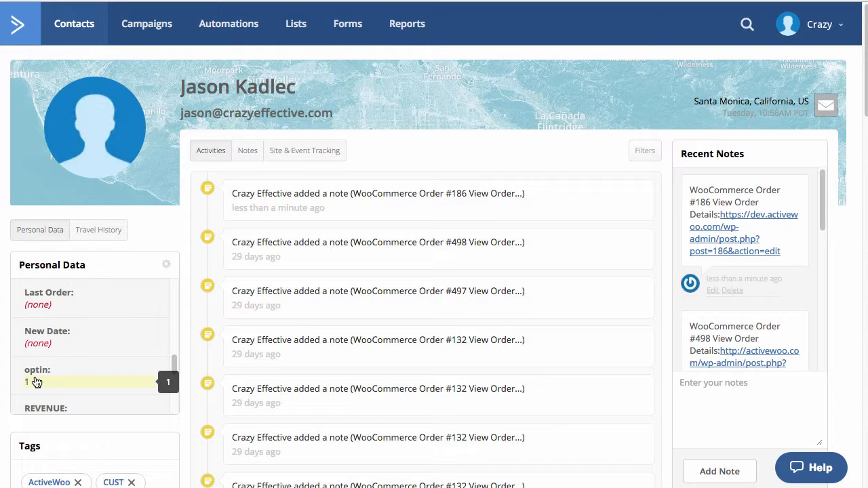
{"action": "key", "text": "BackSpace"}
{"action": "type", "text": "1"}
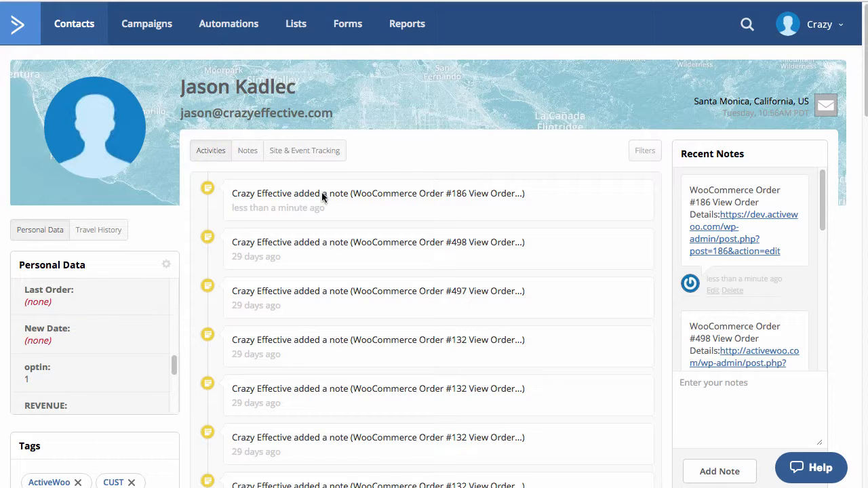
{"action": "scroll", "coordinate": [95, 393], "scroll_direction": "down", "scroll_amount": 1}
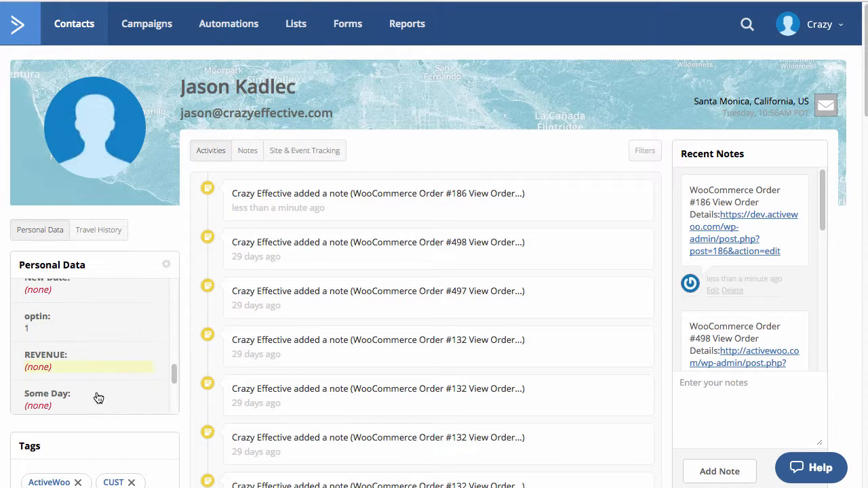
Examine the tags and list memberships on the customer's contact record, including the newtest tag
{"action": "scroll", "coordinate": [95, 400], "scroll_direction": "down", "scroll_amount": 1}
{"action": "scroll", "coordinate": [79, 455], "scroll_direction": "down", "scroll_amount": 1}
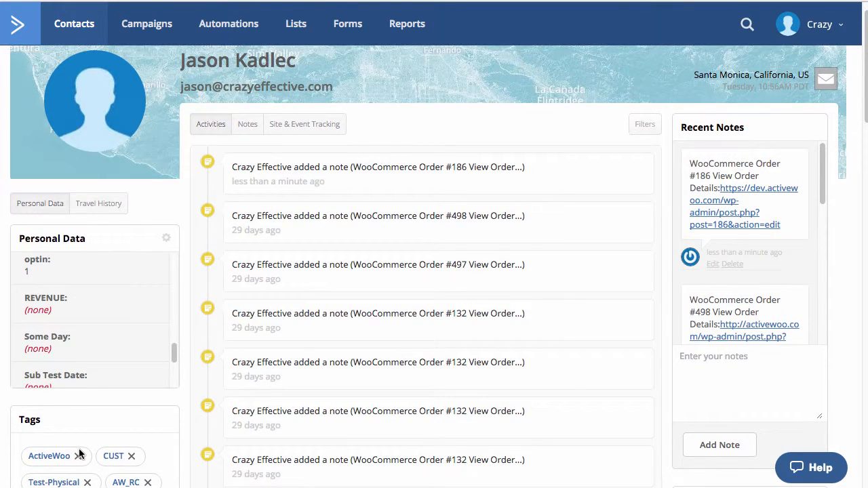
{"action": "scroll", "coordinate": [80, 454], "scroll_direction": "down", "scroll_amount": 3}
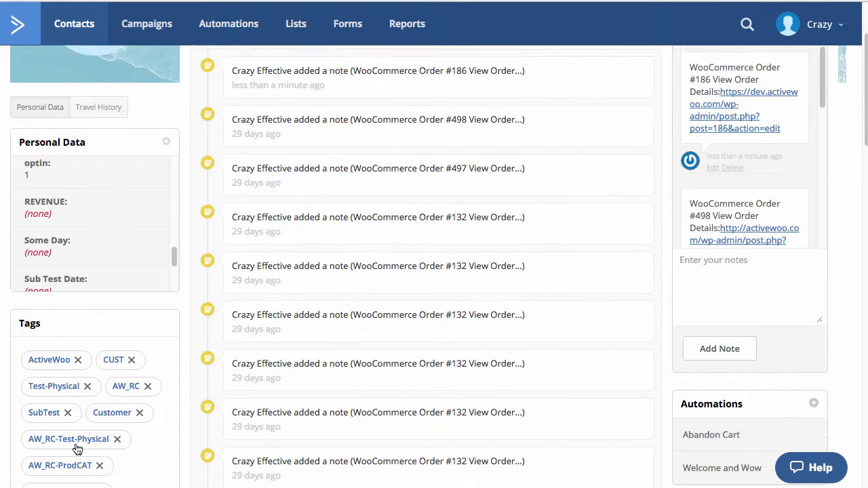
{"action": "scroll", "coordinate": [78, 449], "scroll_direction": "down", "scroll_amount": 5}
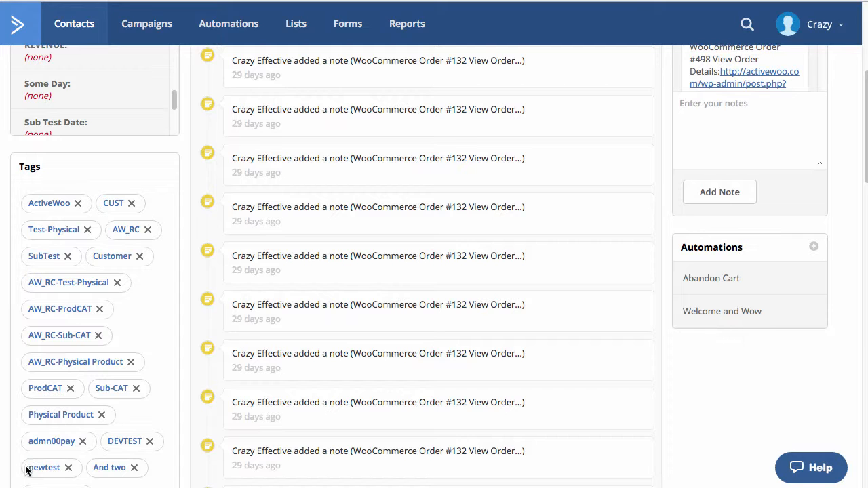
{"action": "left_click_drag", "start_coordinate": [26, 469], "coordinate": [61, 468]}
{"action": "scroll", "coordinate": [167, 407], "scroll_direction": "down", "scroll_amount": 10}
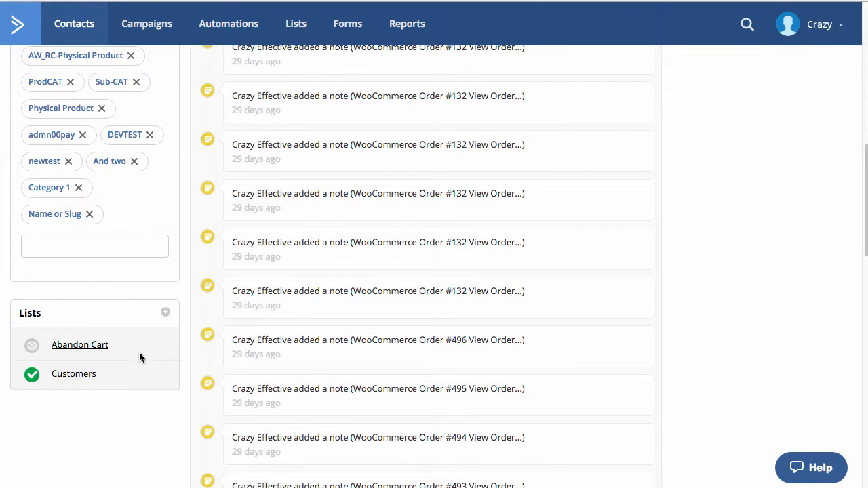
{"action": "scroll", "coordinate": [139, 357], "scroll_direction": "up", "scroll_amount": 10}
{"action": "scroll", "coordinate": [140, 326], "scroll_direction": "down", "scroll_amount": 3}
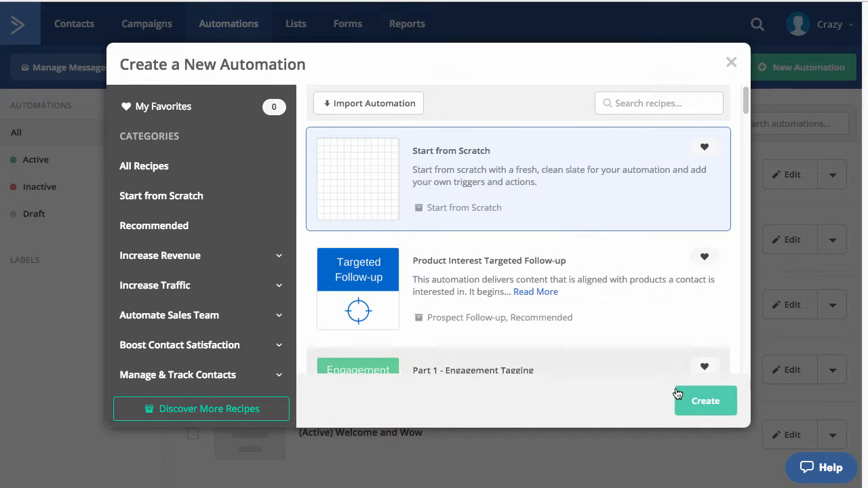
Create an automation from scratch that starts once when the tag newtest is added
{"action": "left_click", "coordinate": [702, 406]}
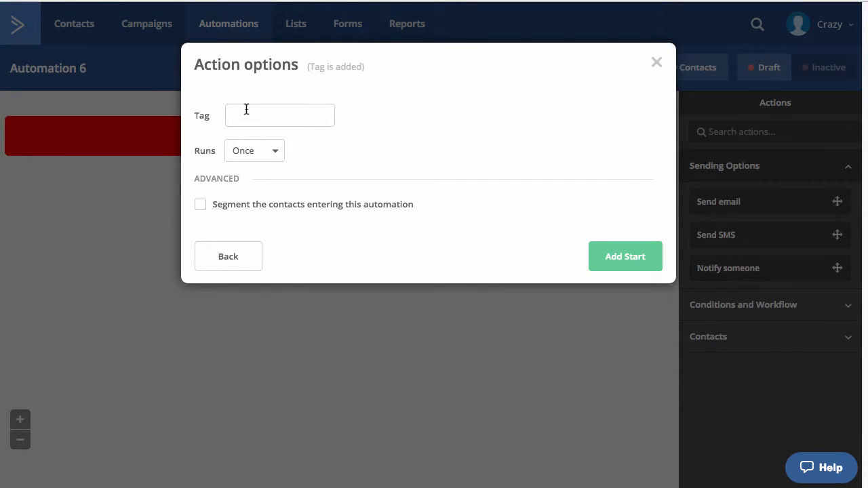
{"action": "left_click", "coordinate": [246, 115]}
{"action": "type", "text": "new"}
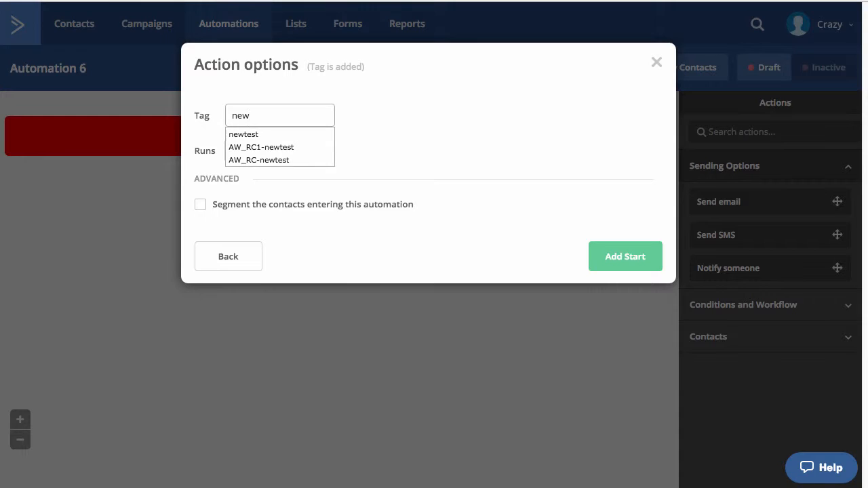
{"action": "left_click", "coordinate": [255, 134]}
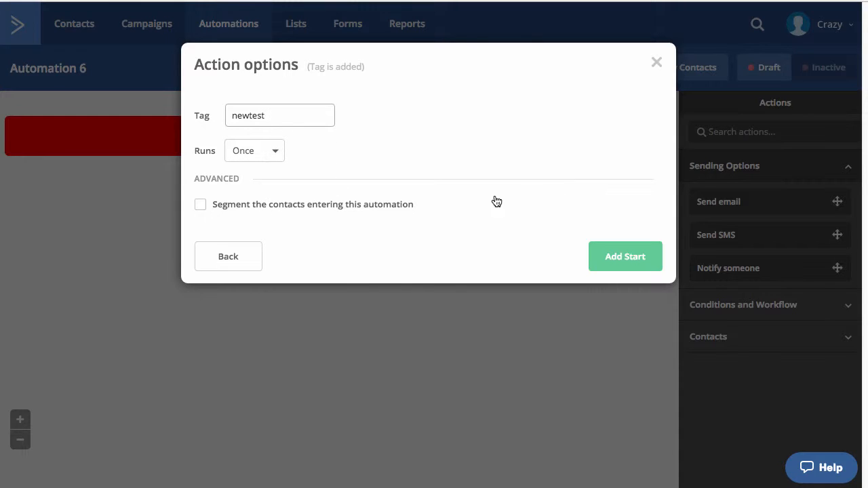
{"action": "left_click", "coordinate": [634, 265]}
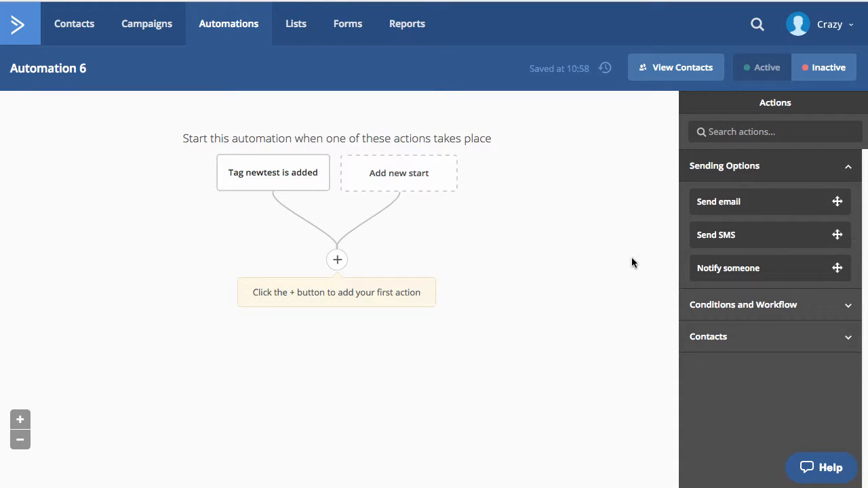
Add an If/Else condition below the start trigger that checks whether the custom field optin is 1
{"action": "left_click", "coordinate": [336, 260]}
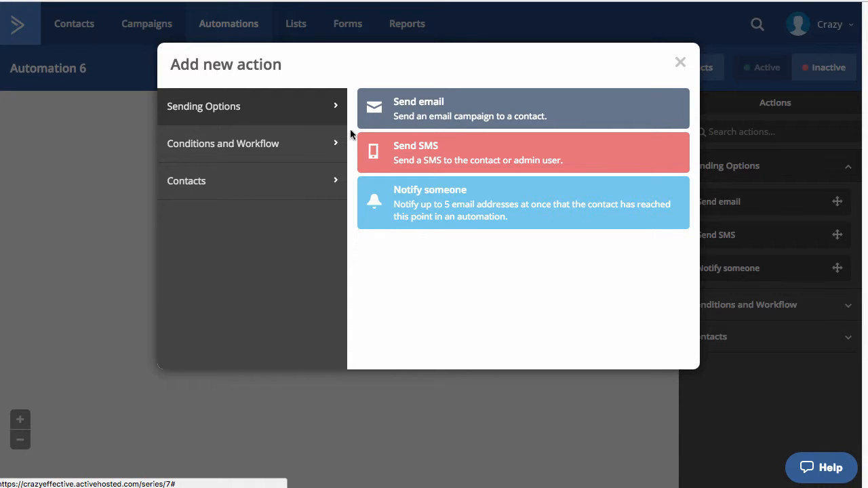
{"action": "left_click", "coordinate": [241, 143]}
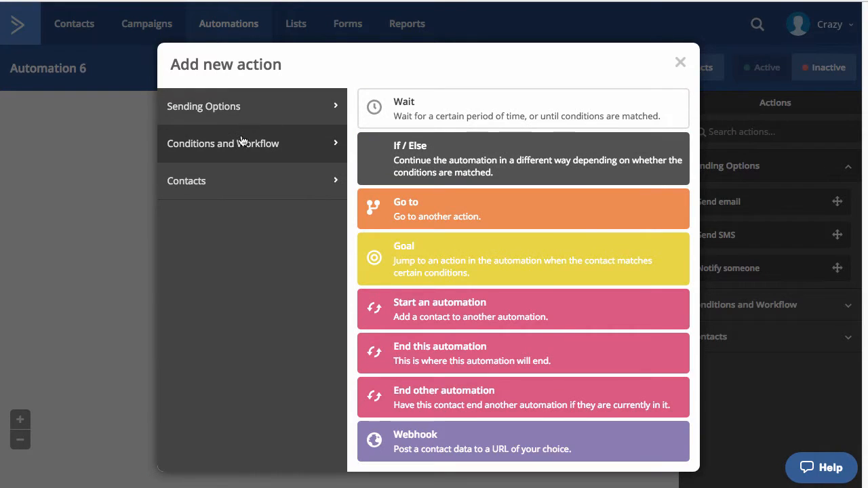
{"action": "left_click", "coordinate": [360, 146]}
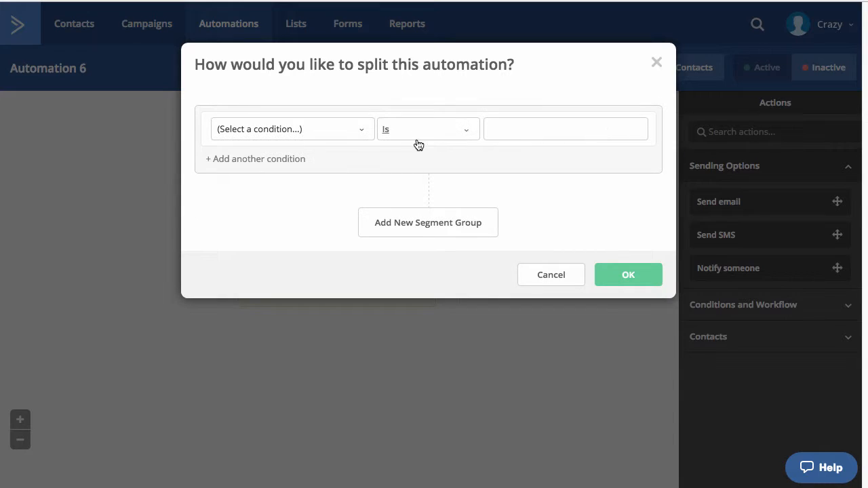
{"action": "left_click", "coordinate": [291, 132]}
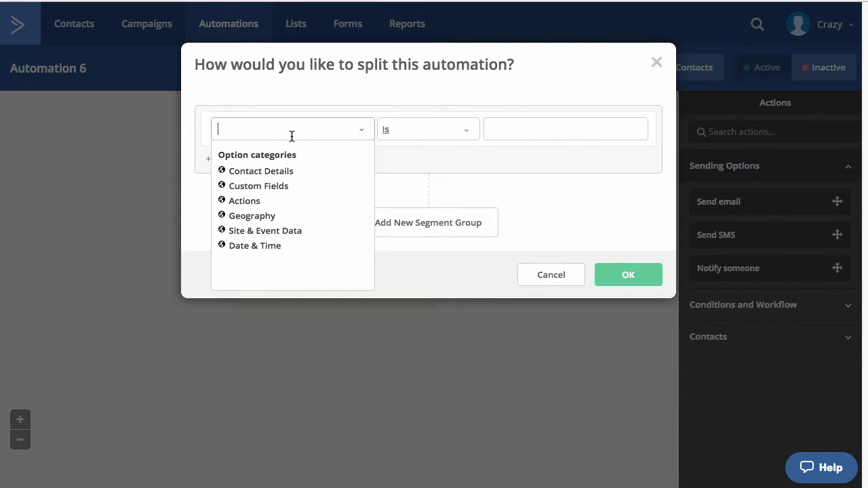
{"action": "left_click", "coordinate": [276, 188]}
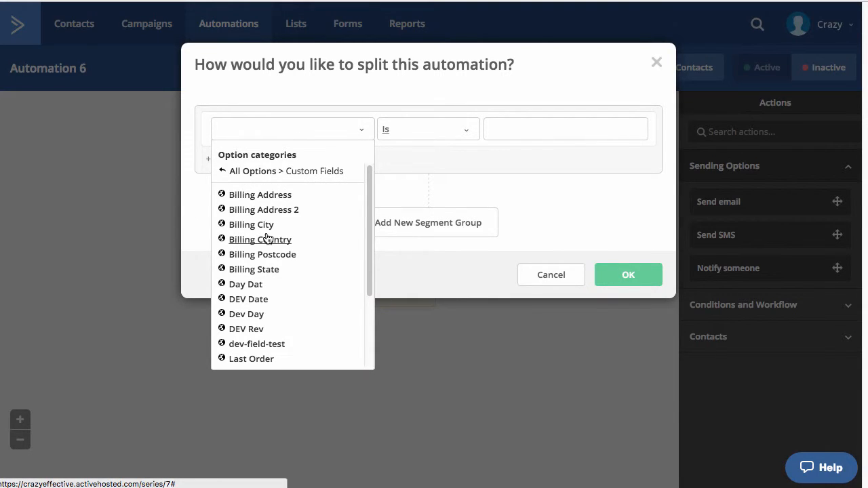
{"action": "scroll", "coordinate": [263, 237], "scroll_direction": "down", "scroll_amount": 2}
{"action": "left_click", "coordinate": [239, 331]}
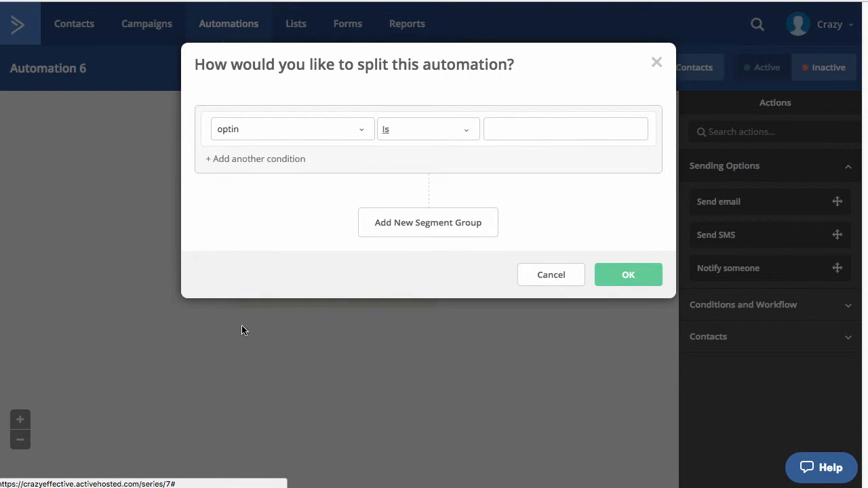
{"action": "left_click", "coordinate": [519, 129]}
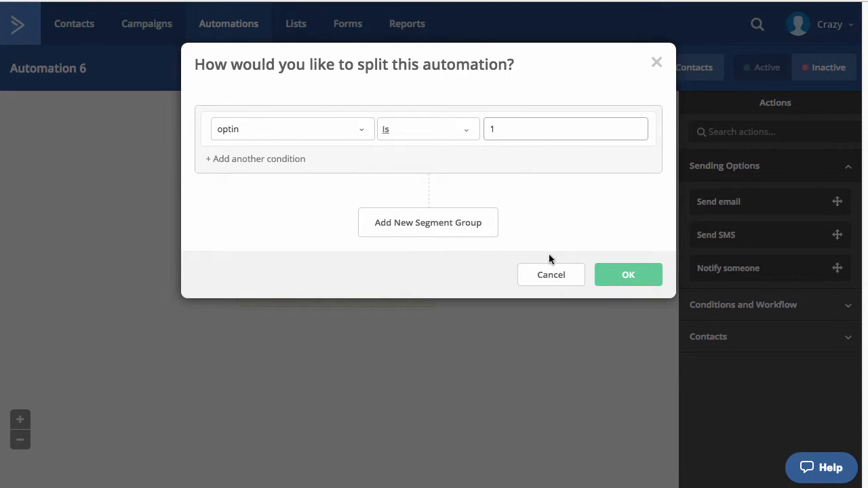
{"action": "left_click", "coordinate": [617, 272]}
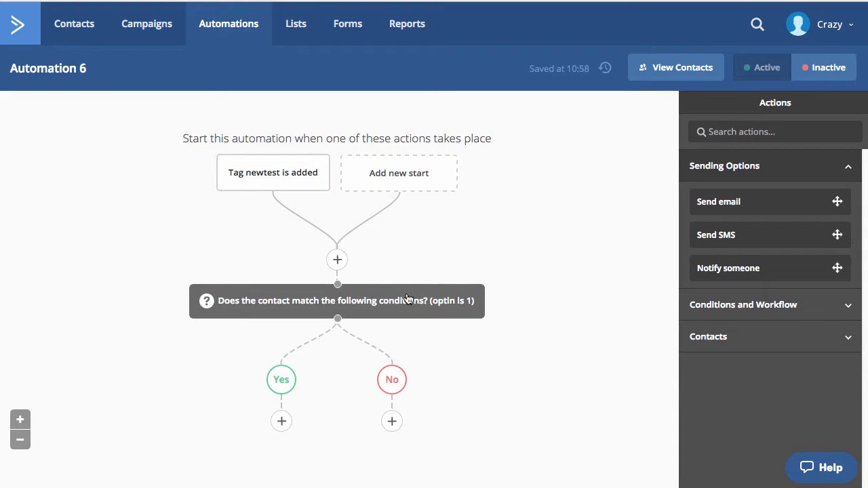
{"action": "left_click", "coordinate": [281, 422]}
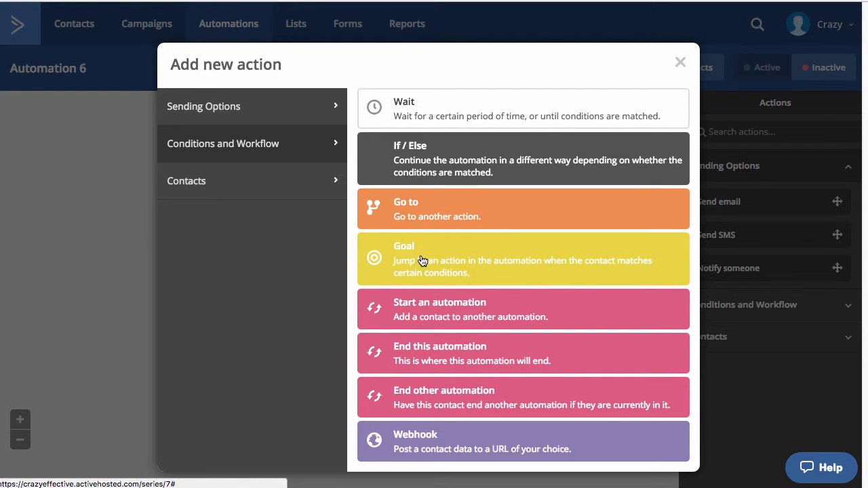
{"action": "left_click", "coordinate": [183, 184]}
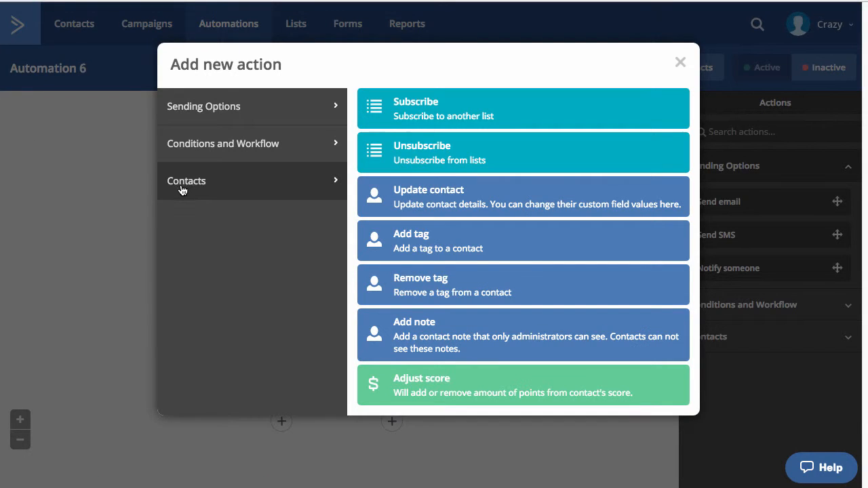
{"action": "left_click", "coordinate": [412, 103]}
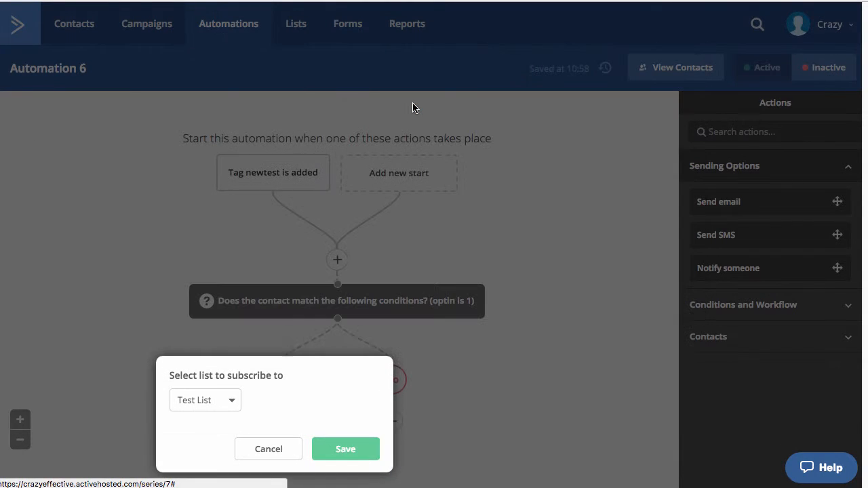
{"action": "left_click", "coordinate": [207, 401]}
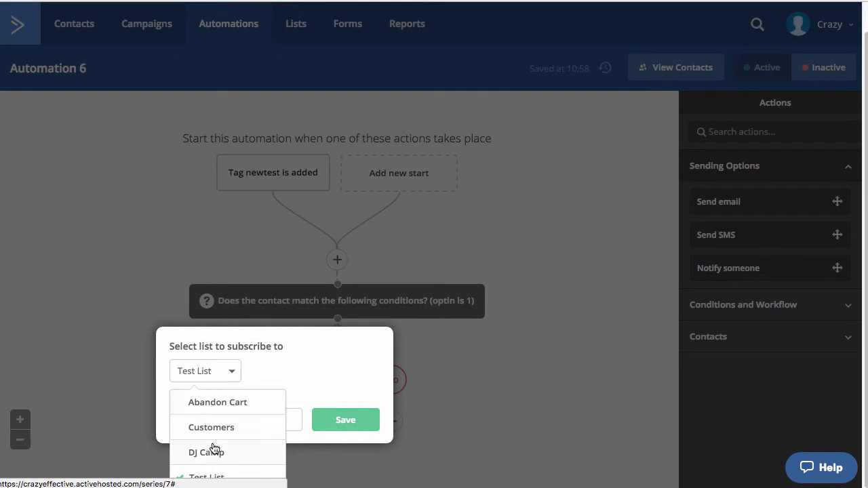
{"action": "left_click", "coordinate": [331, 377]}
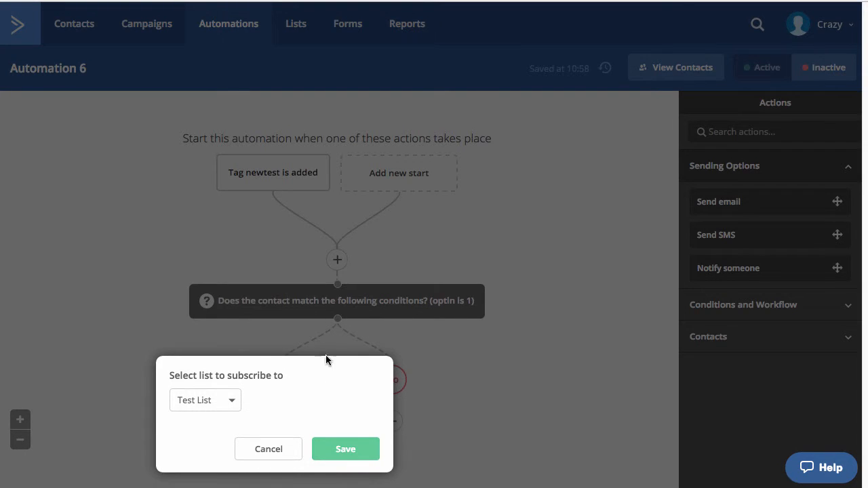
{"action": "left_click", "coordinate": [274, 444]}
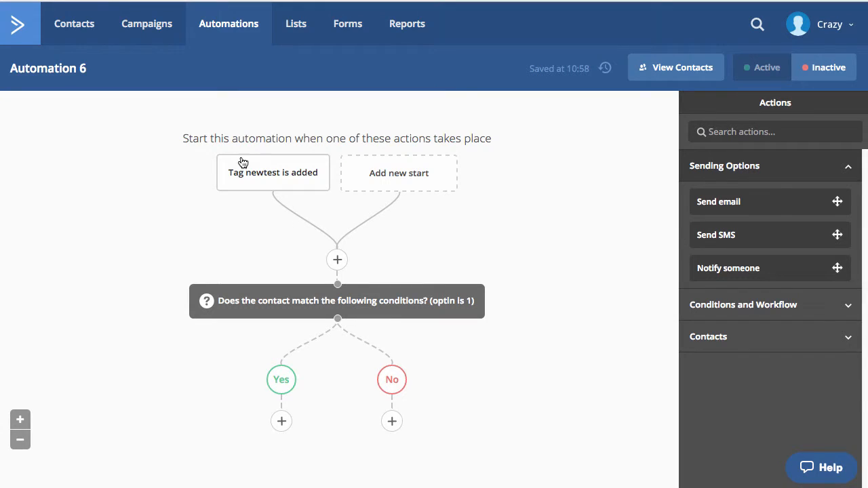